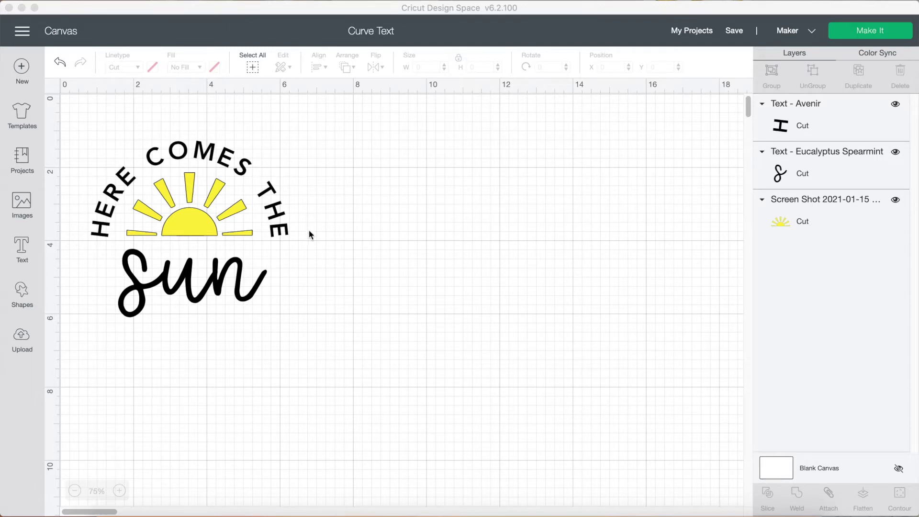
# - Insert the uploaded half-sun image with straight tapered rays onto the canvas
pyautogui.scroll(-1, 308, 235)
pyautogui.click(20, 343)
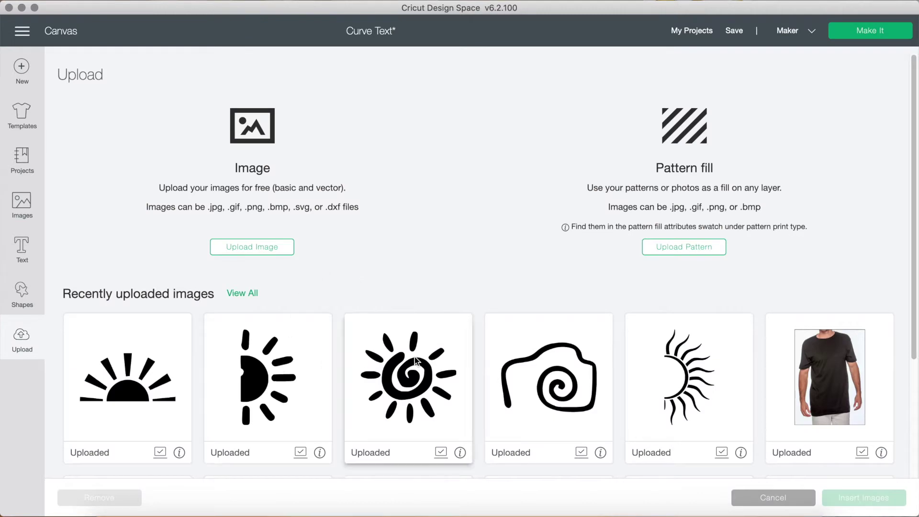
pyautogui.click(136, 406)
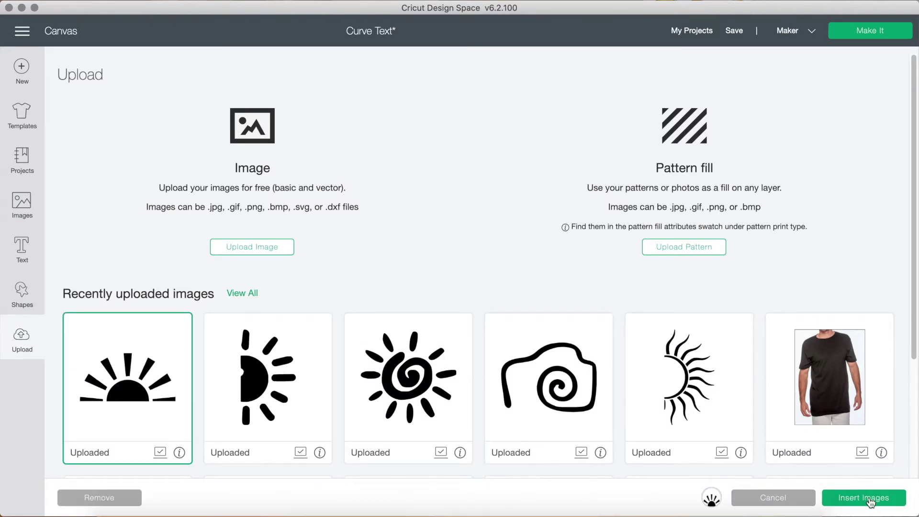
pyautogui.click(869, 498)
pyautogui.moveTo(490, 300); pyautogui.dragTo(489, 300)
pyautogui.click(510, 386)
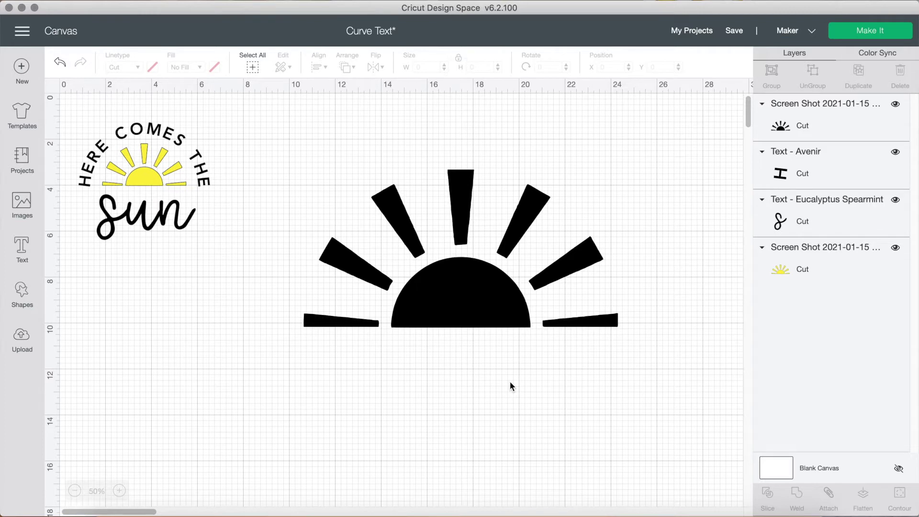
# - Resize the inserted half-sun to about 6.8 inches wide, recolour it yellow, and place it in the open canvas area
pyautogui.click(476, 305)
pyautogui.moveTo(627, 340); pyautogui.dragTo(445, 260)
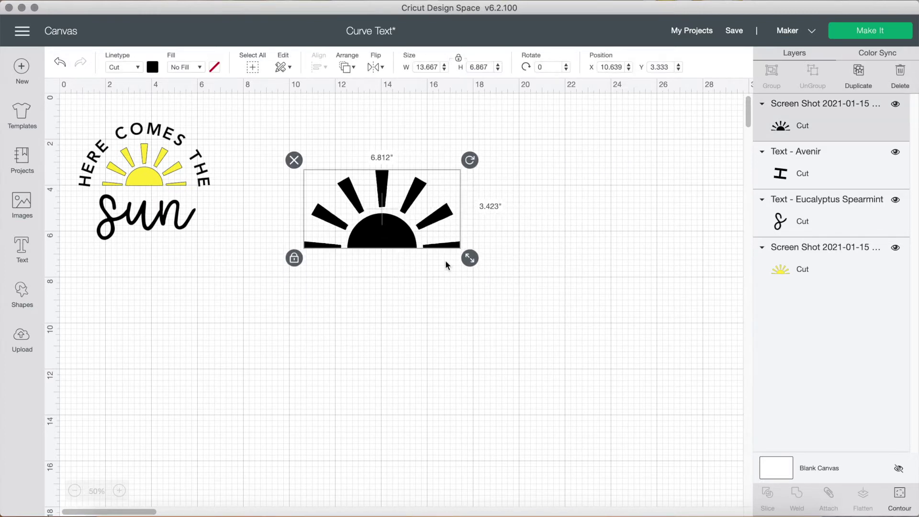
pyautogui.click(152, 67)
pyautogui.click(246, 162)
pyautogui.click(424, 277)
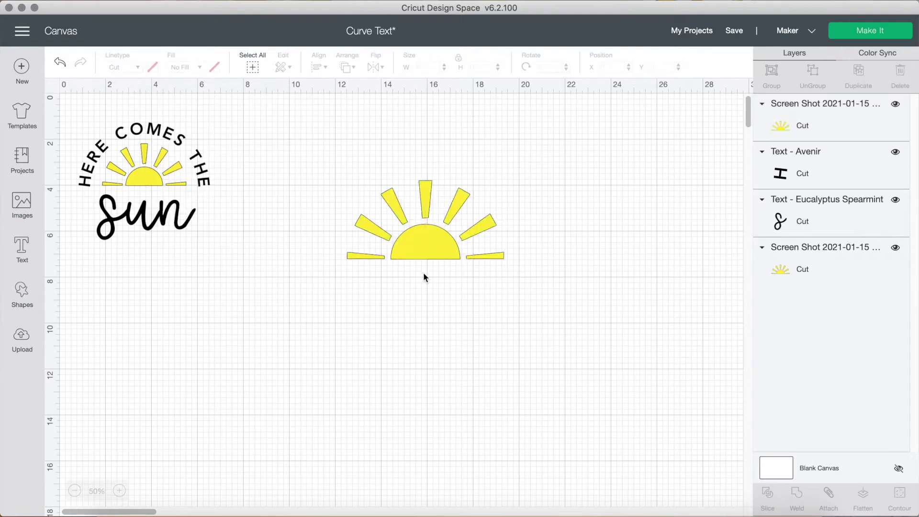
pyautogui.moveTo(442, 239); pyautogui.dragTo(438, 239)
pyautogui.click(417, 341)
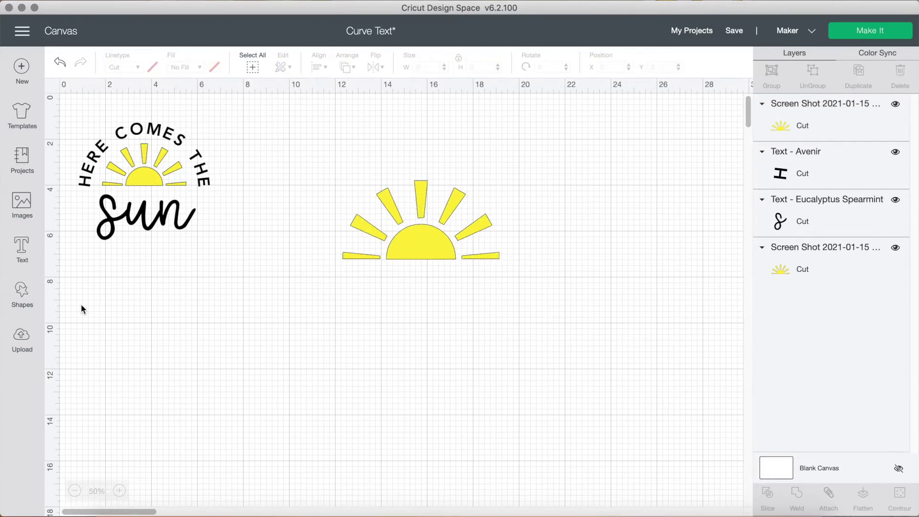
# - Add the text "sun" and place it beneath the new half-sun graphic
pyautogui.click(22, 247)
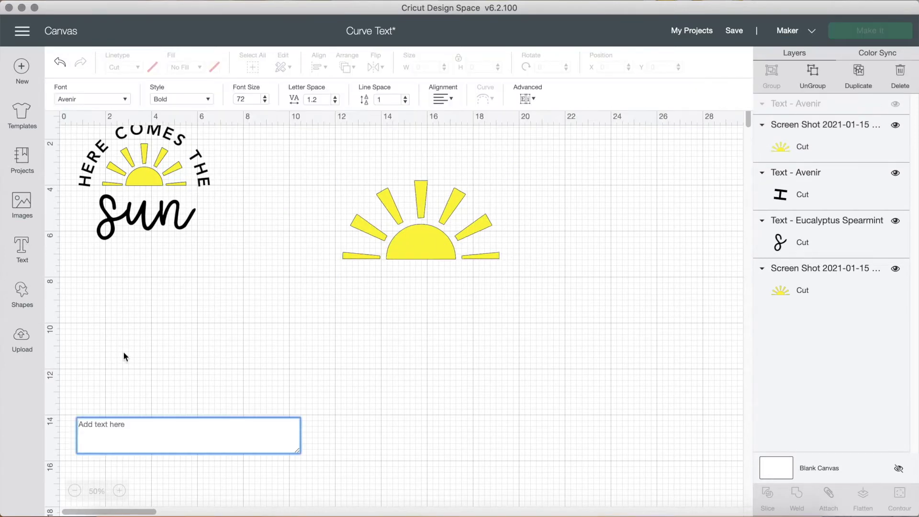
pyautogui.write('sun')
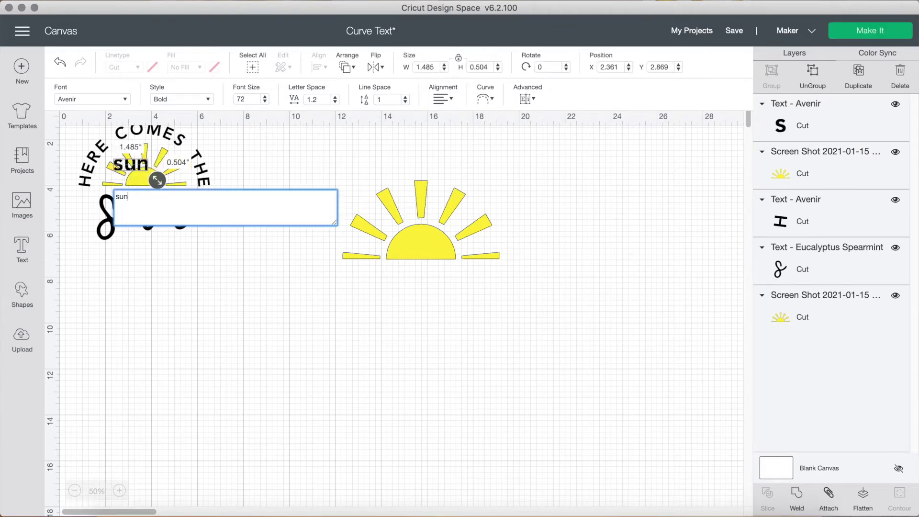
pyautogui.click(203, 437)
pyautogui.moveTo(141, 165); pyautogui.dragTo(432, 293)
# - Set the "sun" text's font to Eucalyptus Spearmint and enlarge it to about 9.9 inches wide below the graphic
pyautogui.click(125, 100)
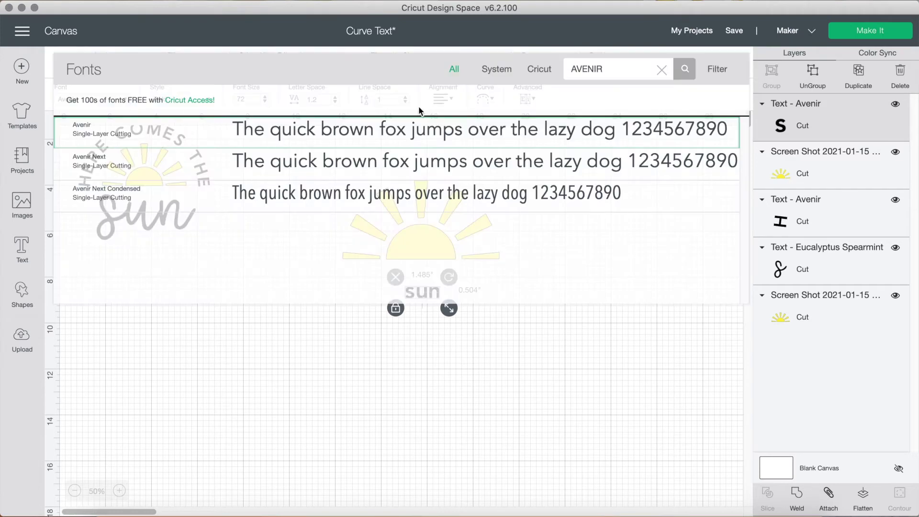
pyautogui.doubleClick(608, 77)
pyautogui.press('BackSpace')
pyautogui.write('eucalyp')
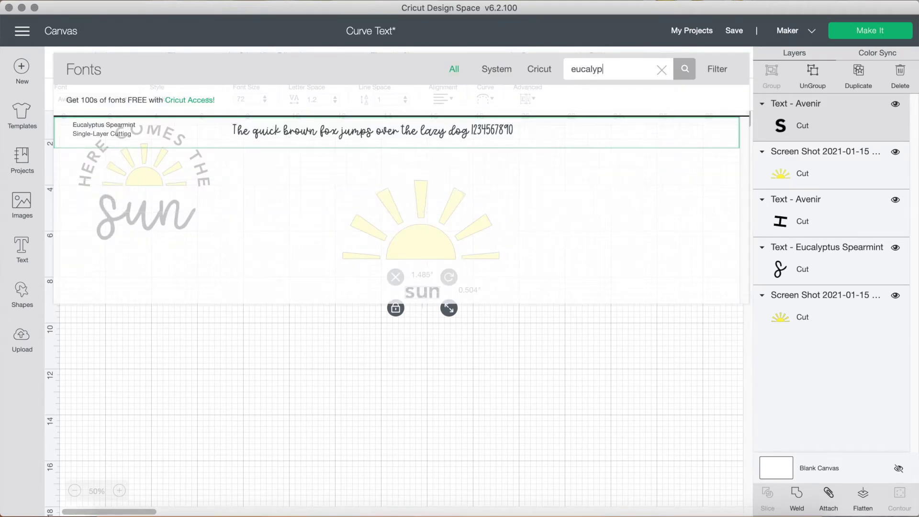
pyautogui.click(481, 133)
pyautogui.moveTo(448, 308); pyautogui.dragTo(639, 378)
pyautogui.moveTo(568, 335); pyautogui.dragTo(480, 330)
pyautogui.click(466, 420)
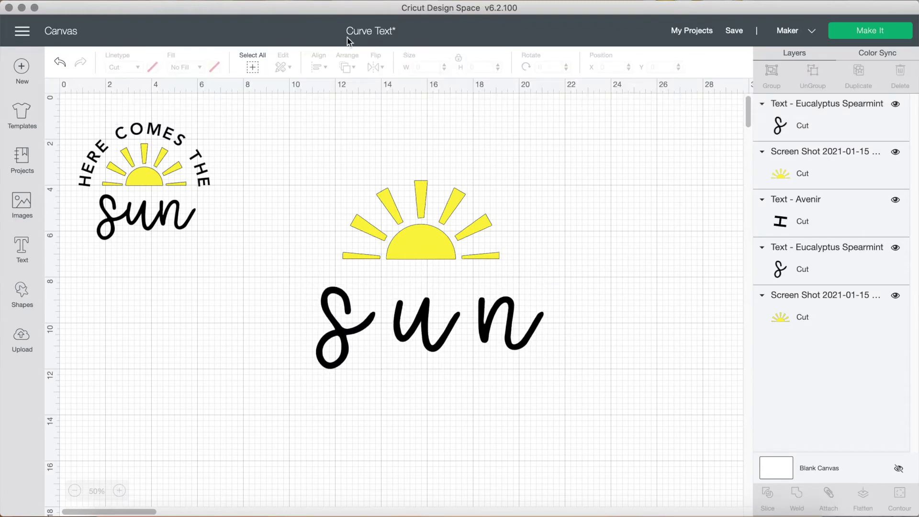
# - Tighten the letter spacing of the "sun" text to -0.4 so the script letters connect
pyautogui.click(418, 322)
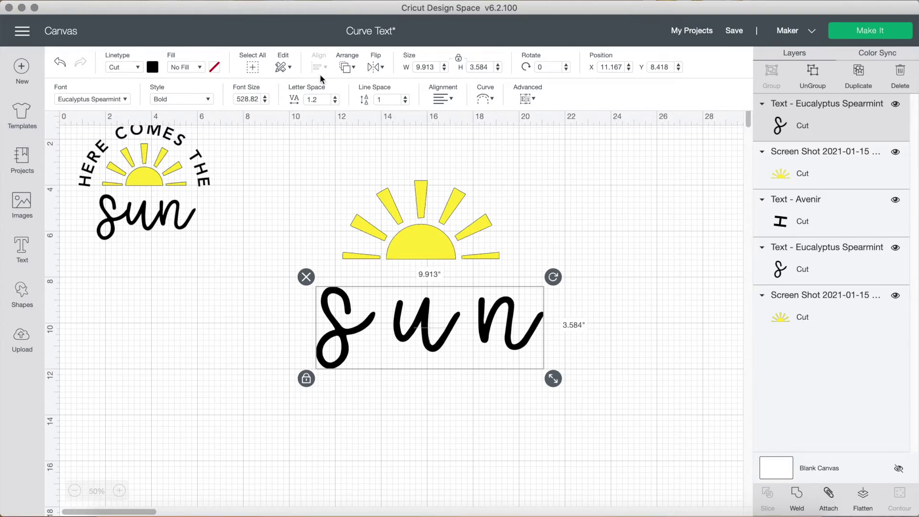
pyautogui.click(336, 101)
pyautogui.click(335, 102)
pyautogui.click(335, 102)
pyautogui.click(335, 102)
pyautogui.click(335, 102)
# - Resize the word "sun" to about 6.8 inches wide and position it directly under the half-sun graphic
pyautogui.moveTo(498, 380); pyautogui.dragTo(450, 361)
pyautogui.moveTo(378, 314); pyautogui.dragTo(407, 303)
pyautogui.moveTo(488, 350); pyautogui.dragTo(507, 360)
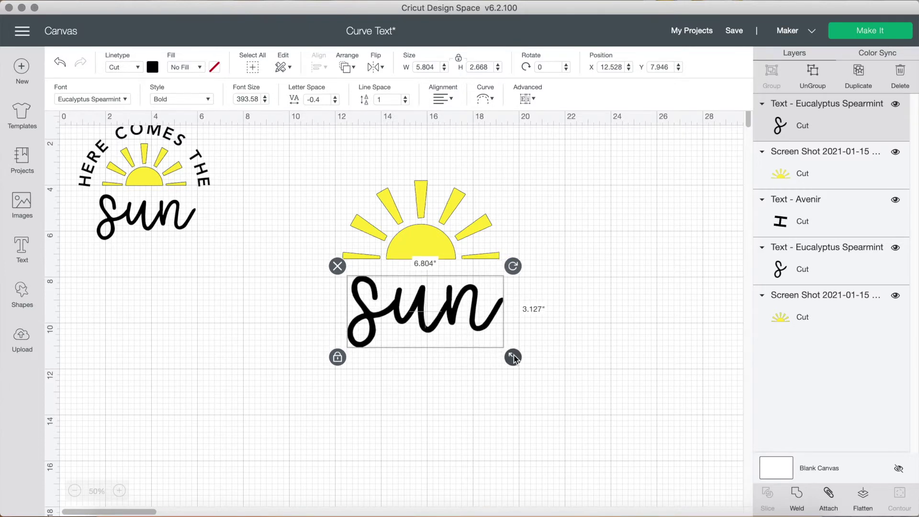
pyautogui.moveTo(466, 304); pyautogui.dragTo(456, 302)
pyautogui.moveTo(502, 354); pyautogui.dragTo(335, 181)
pyautogui.click(478, 371)
pyautogui.click(474, 328)
pyautogui.click(516, 378)
# - Shrink the half-sun and the word "sun" together and move them aside to the empty area at about 22 inches horizontally
pyautogui.moveTo(513, 359); pyautogui.dragTo(464, 319)
pyautogui.click(524, 340)
pyautogui.moveTo(521, 326); pyautogui.dragTo(335, 182)
pyautogui.moveTo(395, 234); pyautogui.dragTo(407, 247)
pyautogui.click(521, 316)
pyautogui.moveTo(520, 318); pyautogui.dragTo(335, 182)
pyautogui.moveTo(412, 239); pyautogui.dragTo(621, 231)
pyautogui.click(479, 210)
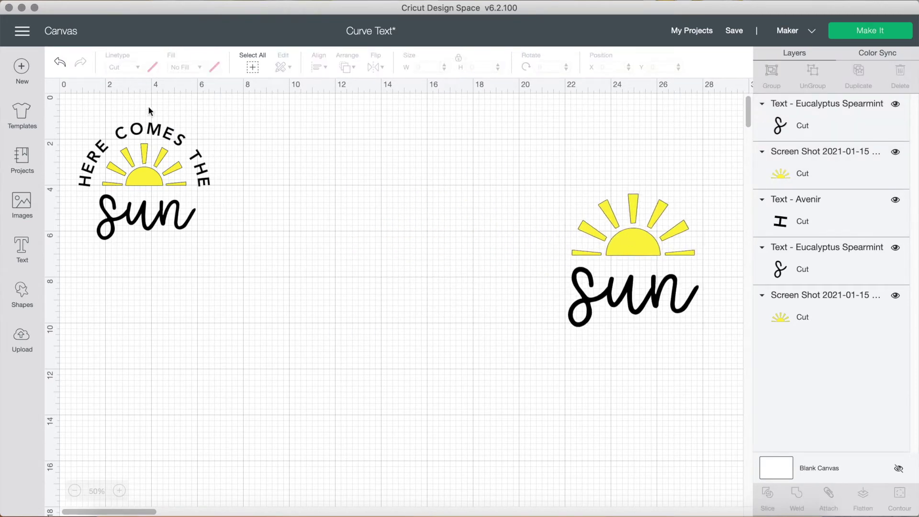
# - Add the text "HERE COMES THE" and move it to the open space between the two sun designs
pyautogui.click(22, 248)
pyautogui.write('HERE')
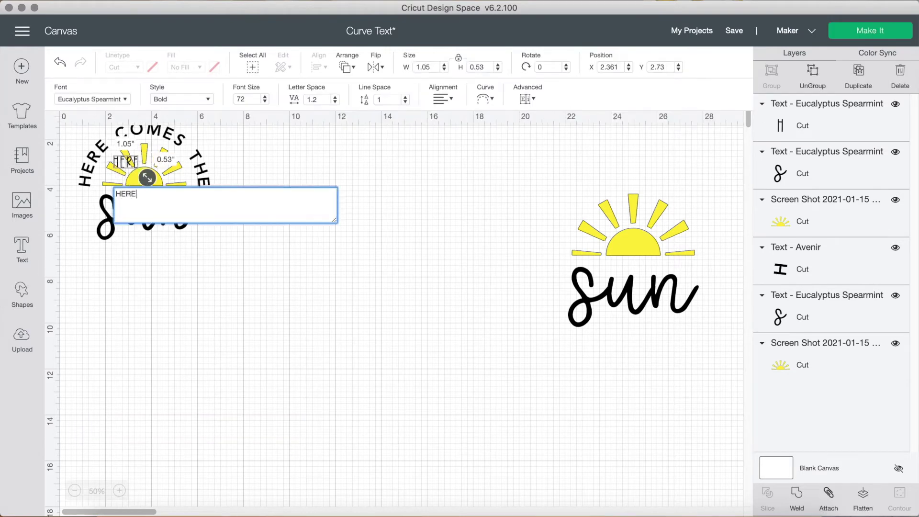
pyautogui.write(' COMES THE')
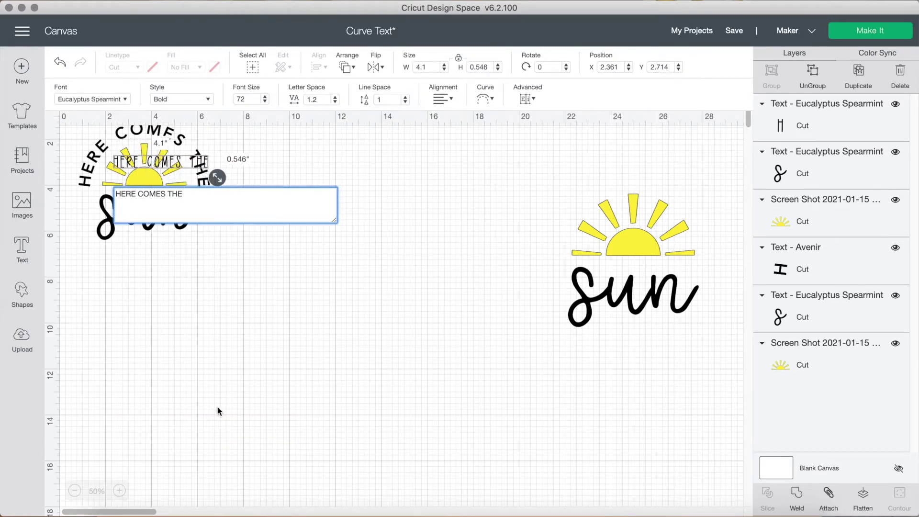
pyautogui.click(211, 366)
pyautogui.moveTo(169, 167); pyautogui.dragTo(444, 286)
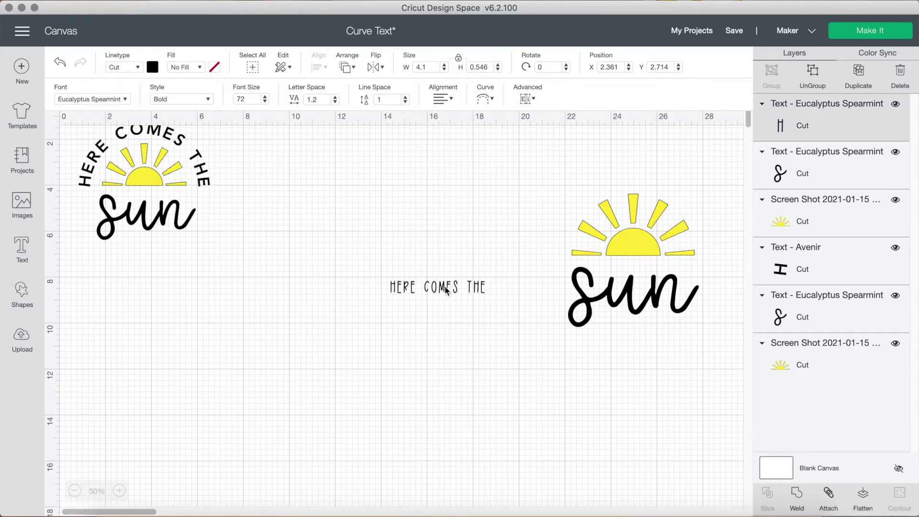
pyautogui.click(458, 353)
# - Set the "HERE COMES THE" font to Avenir and resize the text to about 13.7 inches wide
pyautogui.click(444, 287)
pyautogui.moveTo(511, 303); pyautogui.dragTo(388, 306)
pyautogui.click(91, 99)
pyautogui.write('AVENIR')
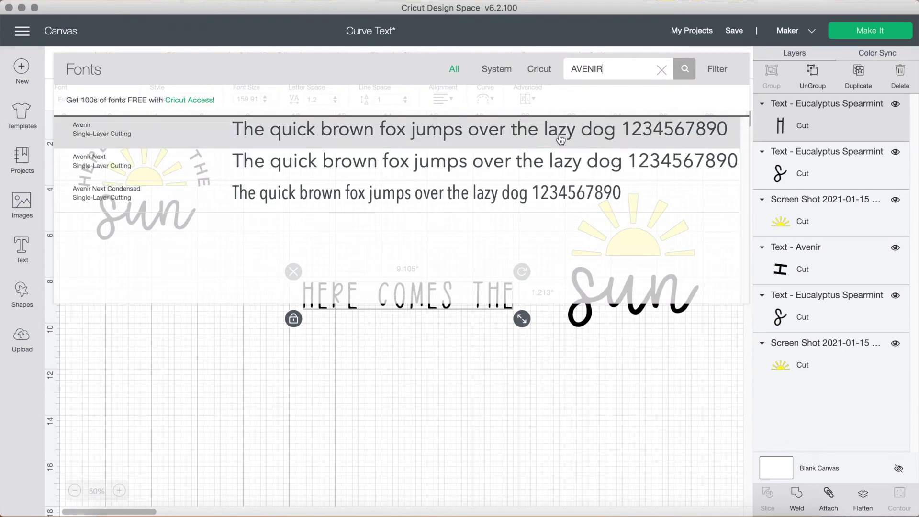
pyautogui.click(548, 138)
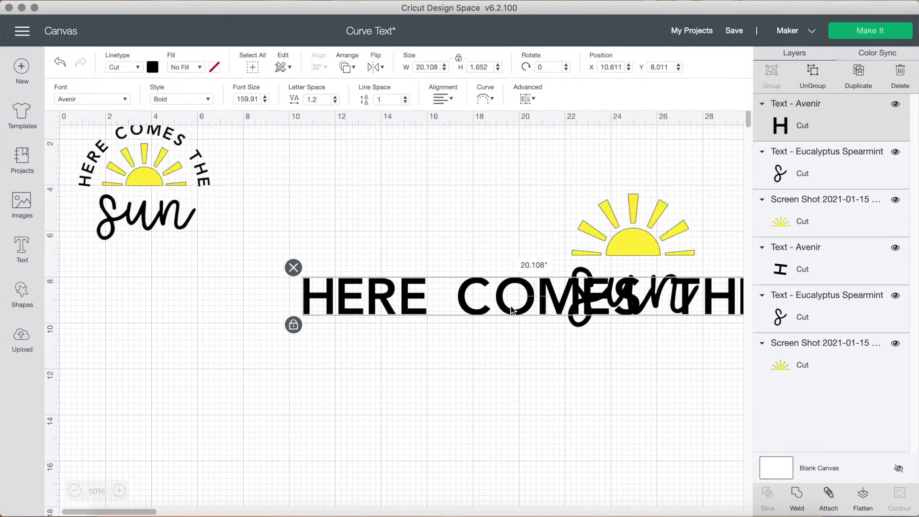
pyautogui.moveTo(660, 360); pyautogui.dragTo(514, 350)
pyautogui.click(450, 369)
pyautogui.click(414, 335)
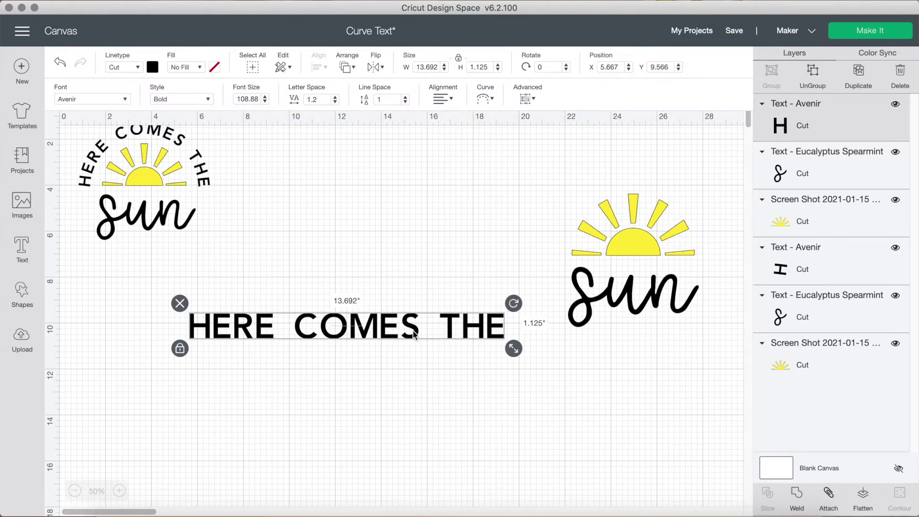
# - Widen the letter spacing of "HERE COMES THE" to 2.3
pyautogui.click(336, 97)
pyautogui.click(336, 97)
pyautogui.click(336, 97)
pyautogui.click(336, 98)
pyautogui.click(336, 98)
pyautogui.click(336, 97)
pyautogui.click(336, 97)
pyautogui.click(336, 97)
pyautogui.click(336, 97)
pyautogui.click(336, 97)
pyautogui.click(409, 403)
# - Bring the half-sun and "sun" word to the middle of the canvas and place "HERE COMES THE" above them
pyautogui.moveTo(441, 335); pyautogui.dragTo(390, 303)
pyautogui.moveTo(632, 249); pyautogui.dragTo(468, 280)
pyautogui.moveTo(376, 284); pyautogui.dragTo(496, 192)
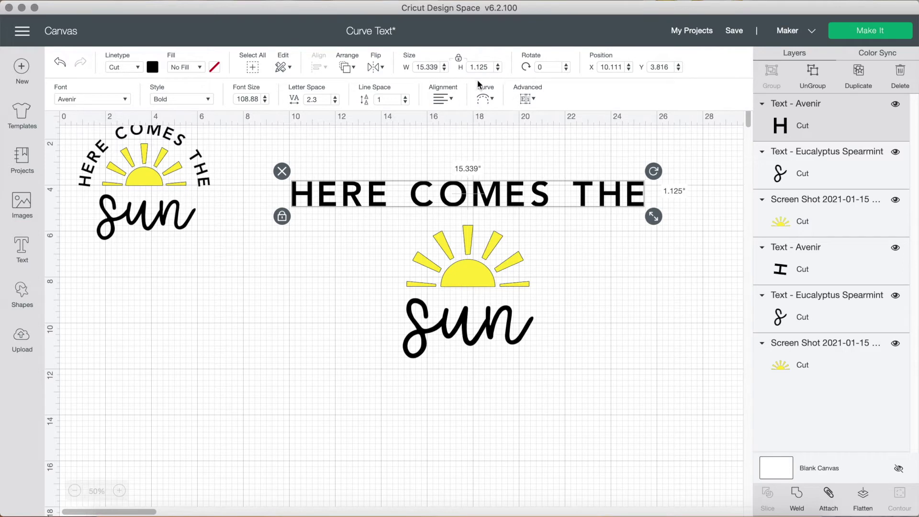
# - Curve "HERE COMES THE" to a diameter of 10.968, shrink it to about 7.8 inches wide, and fit it over the sun
pyautogui.click(486, 99)
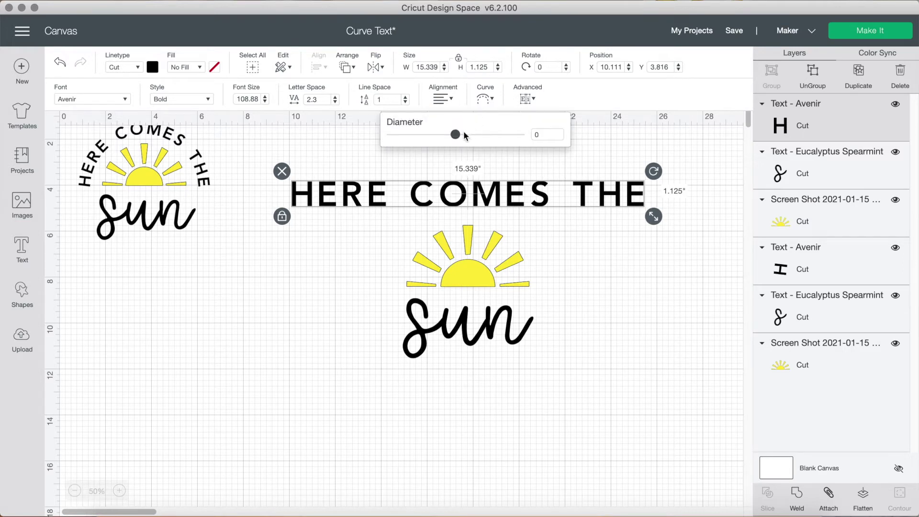
pyautogui.moveTo(458, 139); pyautogui.dragTo(504, 146)
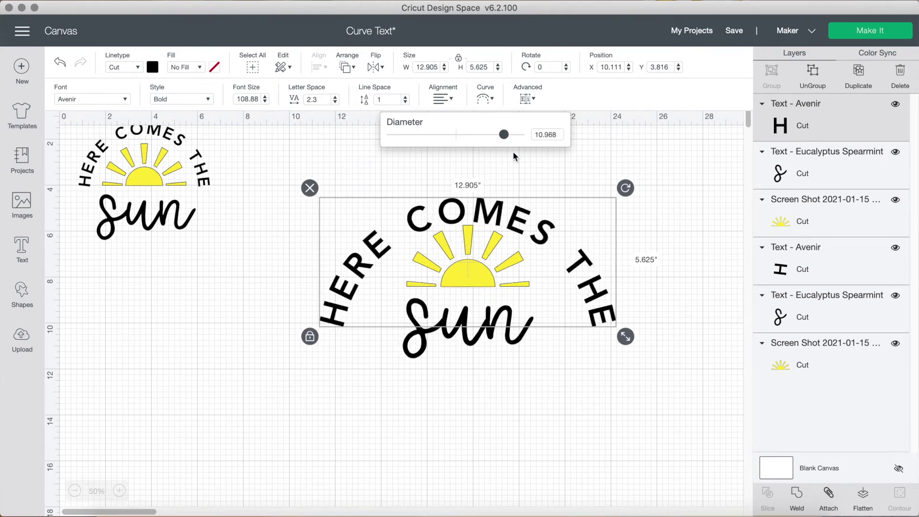
pyautogui.moveTo(625, 337); pyautogui.dragTo(508, 286)
pyautogui.moveTo(435, 221); pyautogui.dragTo(470, 202)
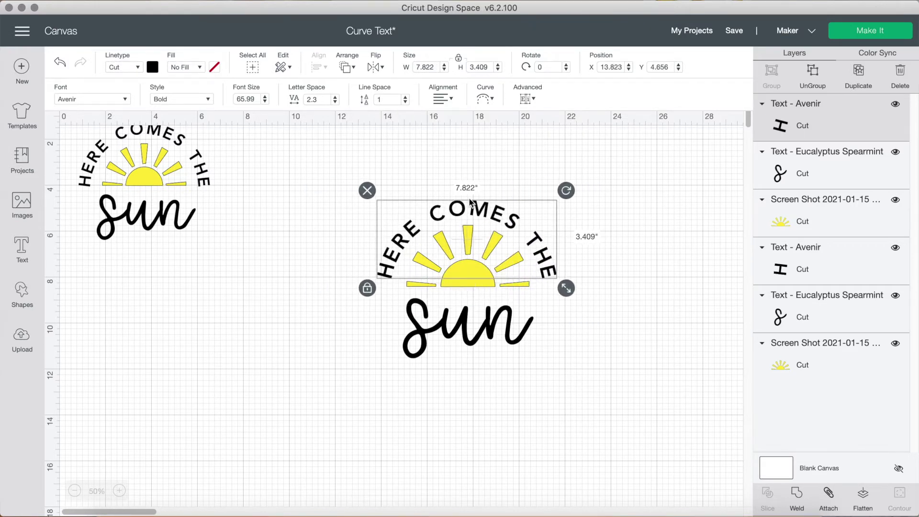
# - Enlarge the curved text to about 8 inches wide and tighten its arc so it wraps evenly around the rays
pyautogui.moveTo(566, 290); pyautogui.dragTo(585, 297)
pyautogui.moveTo(571, 277); pyautogui.dragTo(567, 274)
pyautogui.click(484, 100)
pyautogui.moveTo(504, 142); pyautogui.dragTo(507, 142)
pyautogui.moveTo(507, 214); pyautogui.dragTo(502, 210)
pyautogui.click(652, 250)
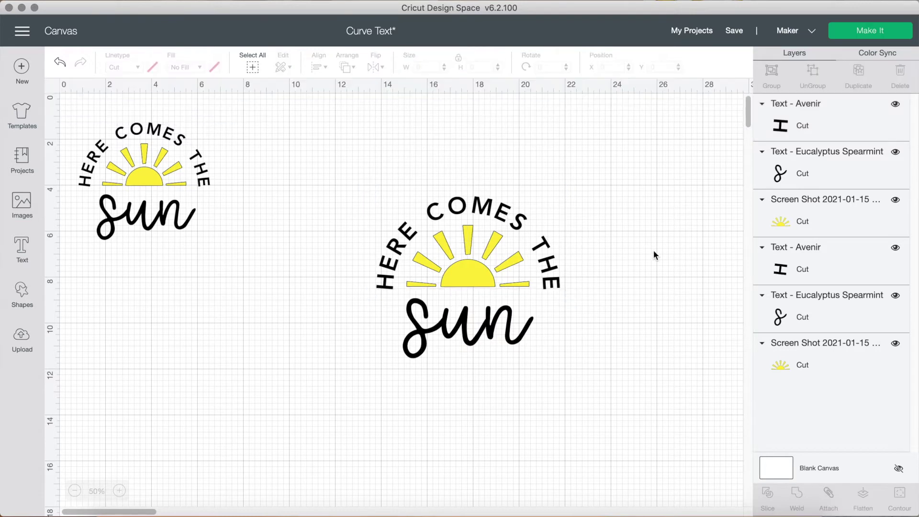
# - Centre the curved text, half-sun graphic and word "sun" horizontally on each other
pyautogui.click(482, 214)
pyautogui.click(318, 67)
pyautogui.click(361, 119)
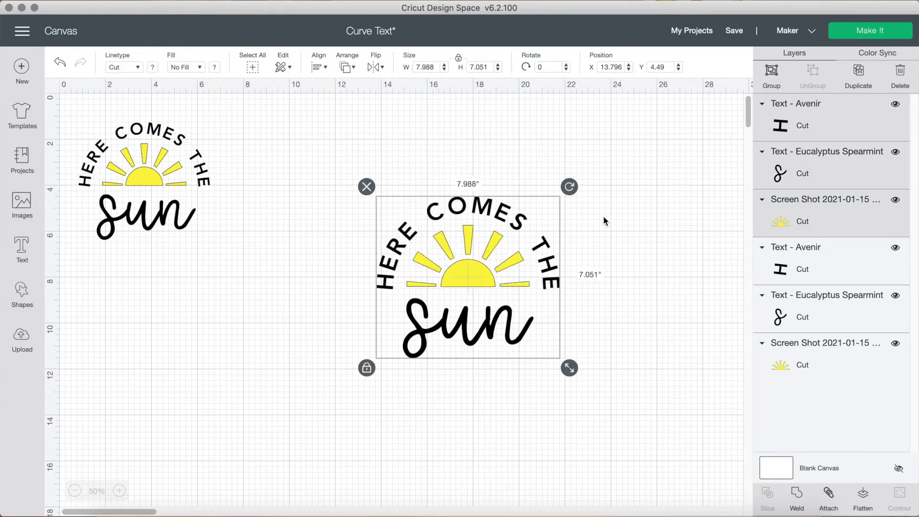
pyautogui.click(641, 343)
# - Straighten "HERE COMES THE" and change its font to Newcastle
pyautogui.doubleClick(466, 210)
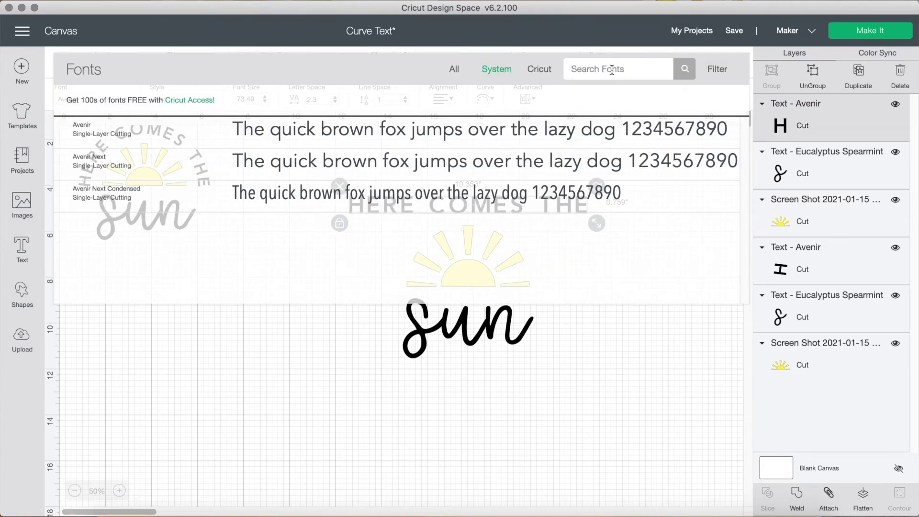
pyautogui.write('NEWCASTLE')
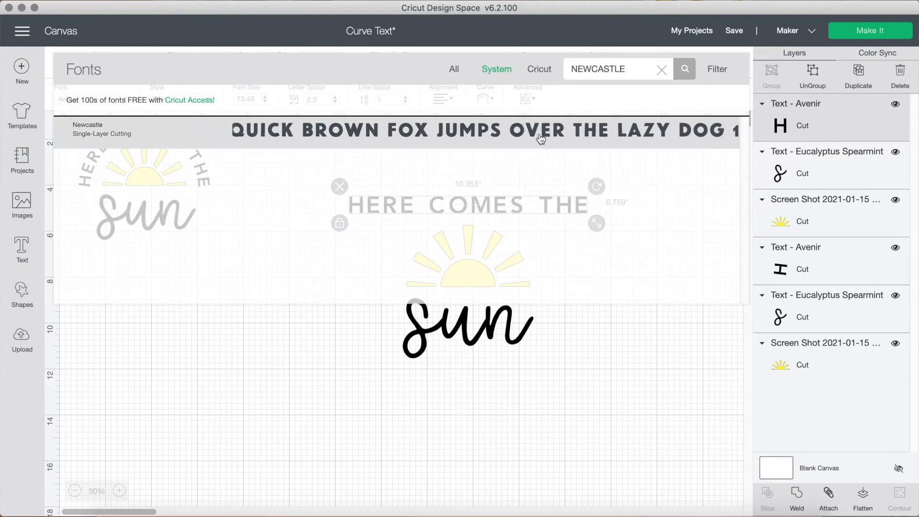
pyautogui.click(566, 134)
pyautogui.click(624, 261)
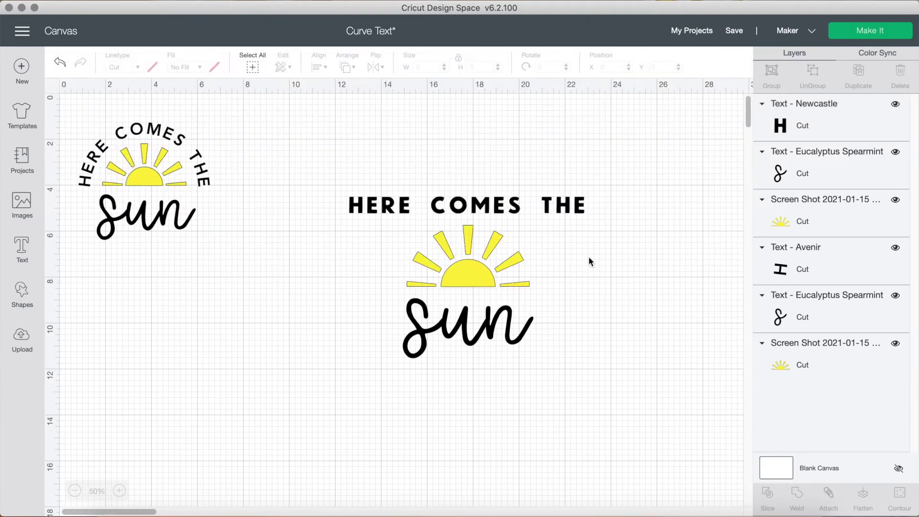
# - Ungroup the straight Newcastle "HERE COMES THE" text into individual letters
pyautogui.click(483, 204)
pyautogui.click(367, 257)
pyautogui.click(544, 203)
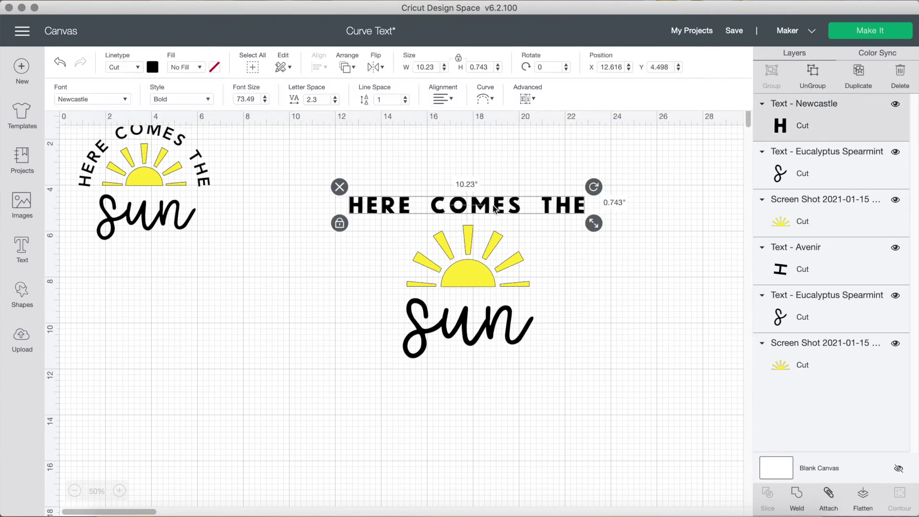
pyautogui.click(484, 99)
pyautogui.moveTo(456, 136)
pyautogui.mouseDown()
pyautogui.moveTo(512, 139)
pyautogui.moveTo(455, 135)
pyautogui.mouseUp()
pyautogui.click(813, 72)
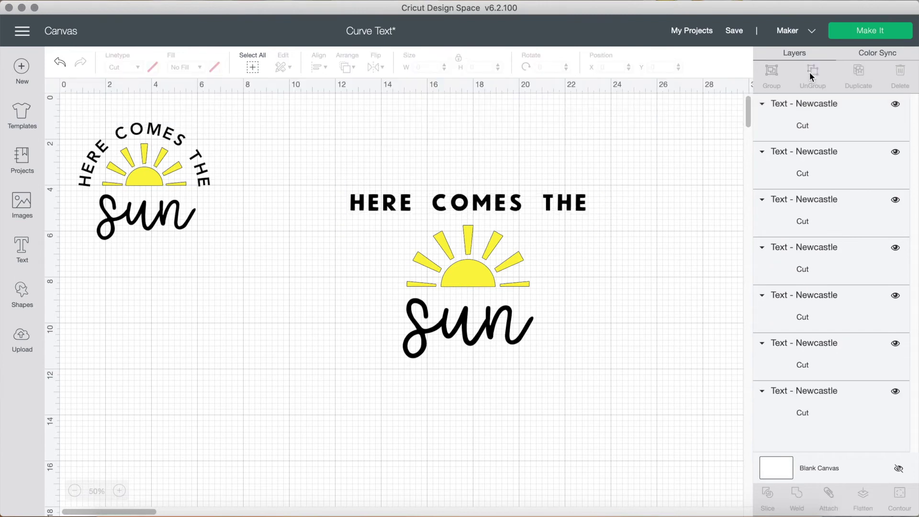
# - Group the separate letters back into three words: "THE", "COMES" and "HERE"
pyautogui.moveTo(613, 218); pyautogui.dragTo(544, 189)
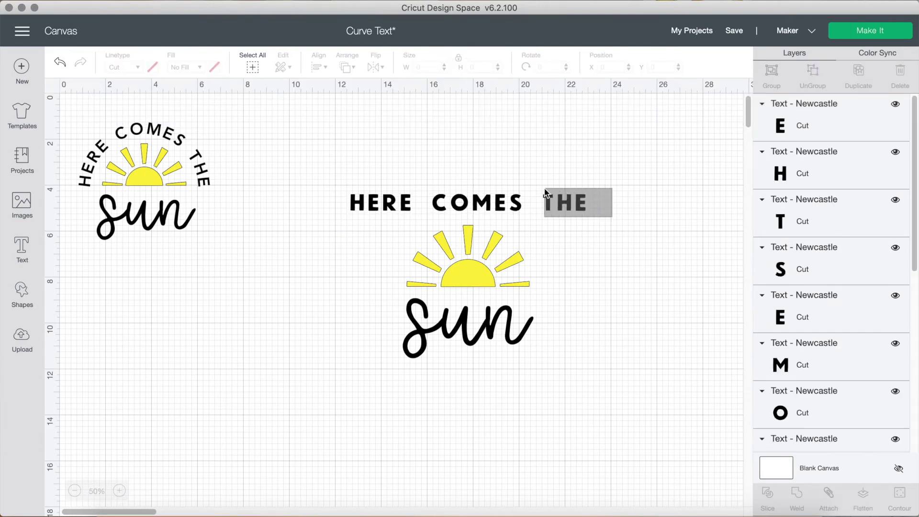
pyautogui.click(771, 82)
pyautogui.moveTo(432, 173); pyautogui.dragTo(527, 208)
pyautogui.click(770, 81)
pyautogui.moveTo(345, 186); pyautogui.dragTo(413, 208)
pyautogui.click(771, 79)
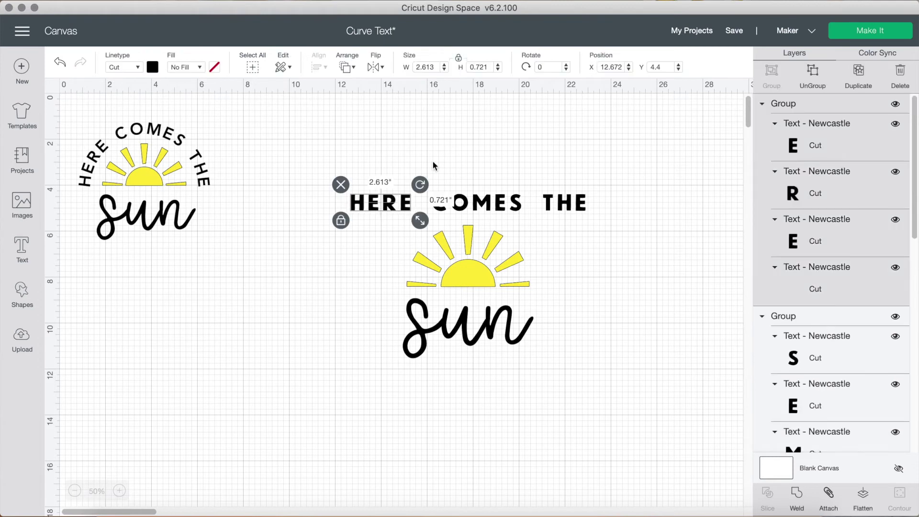
# - Move the words "HERE" and "THE" closer to "COMES" to narrow the word gaps
pyautogui.press('Right')
pyautogui.press('Right')
pyautogui.press('Right')
pyautogui.moveTo(572, 204); pyautogui.dragTo(569, 205)
# - Group the three Newcastle words above the sun into one object
pyautogui.moveTo(623, 211); pyautogui.dragTo(376, 159)
pyautogui.click(772, 74)
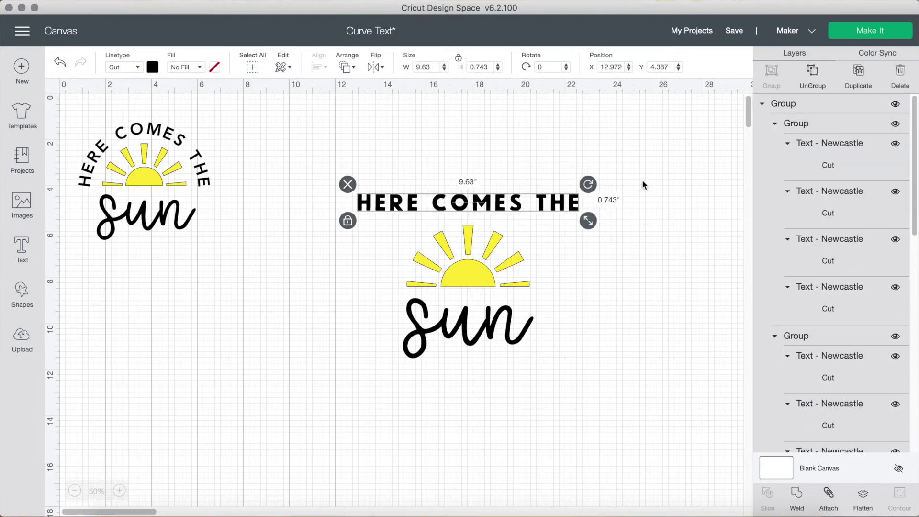
pyautogui.click(642, 180)
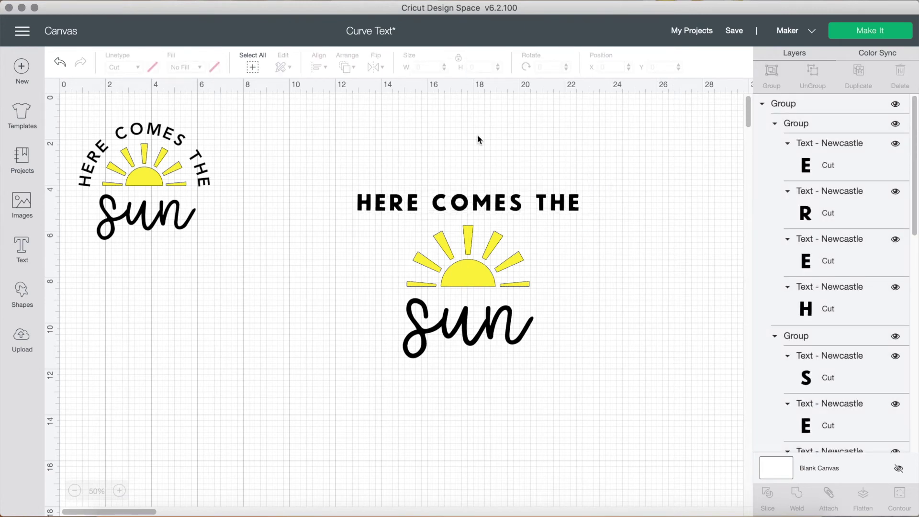
# - Undo the grouping, word moves and ungrouping of the Newcastle "HERE COMES THE" until it is one straight text object again
pyautogui.click(479, 200)
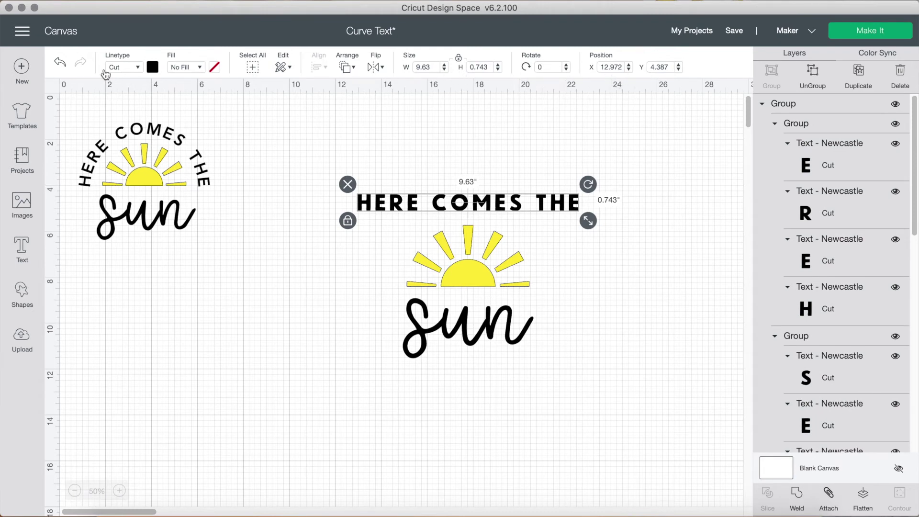
pyautogui.click(60, 63)
pyautogui.click(59, 63)
pyautogui.click(60, 64)
pyautogui.click(60, 63)
pyautogui.click(60, 63)
# - Curve the Newcastle "HERE COMES THE" text over the large sun graphic with a diameter of 6.262
pyautogui.click(571, 206)
pyautogui.click(485, 99)
pyautogui.moveTo(456, 137); pyautogui.dragTo(508, 151)
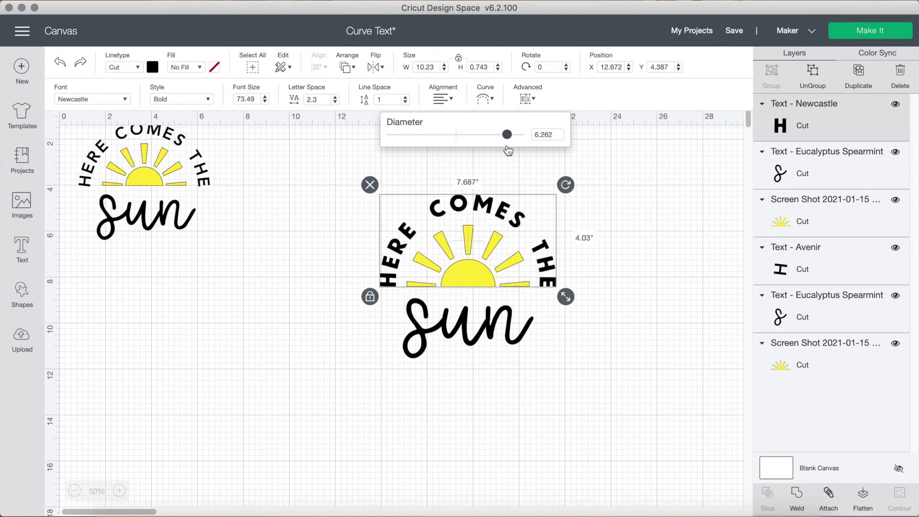
pyautogui.click(632, 220)
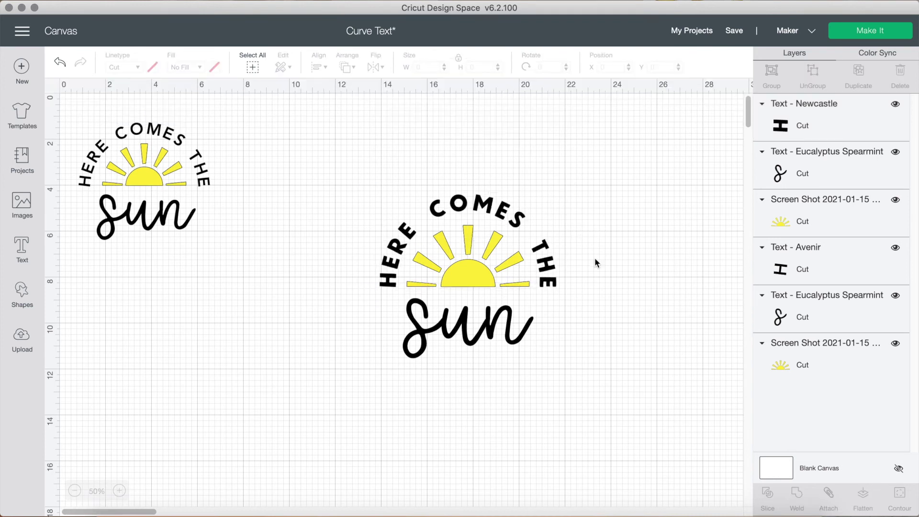
# - Center the curved Newcastle text and the large sun graphic horizontally on each other
pyautogui.moveTo(595, 262); pyautogui.dragTo(435, 119)
pyautogui.click(320, 70)
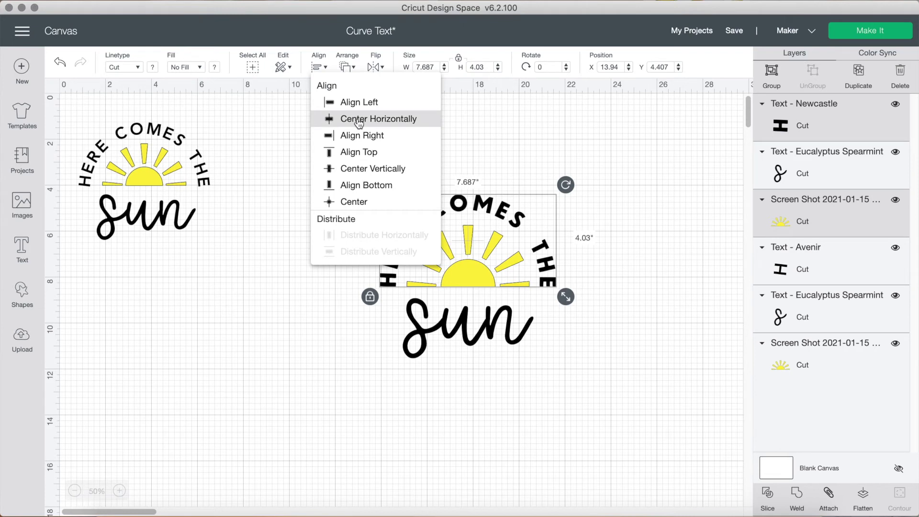
pyautogui.click(359, 119)
# - Ungroup the curved Newcastle text into letters and group them into the separate words "THE", "HERE" and "COMES"
pyautogui.click(775, 133)
pyautogui.click(814, 73)
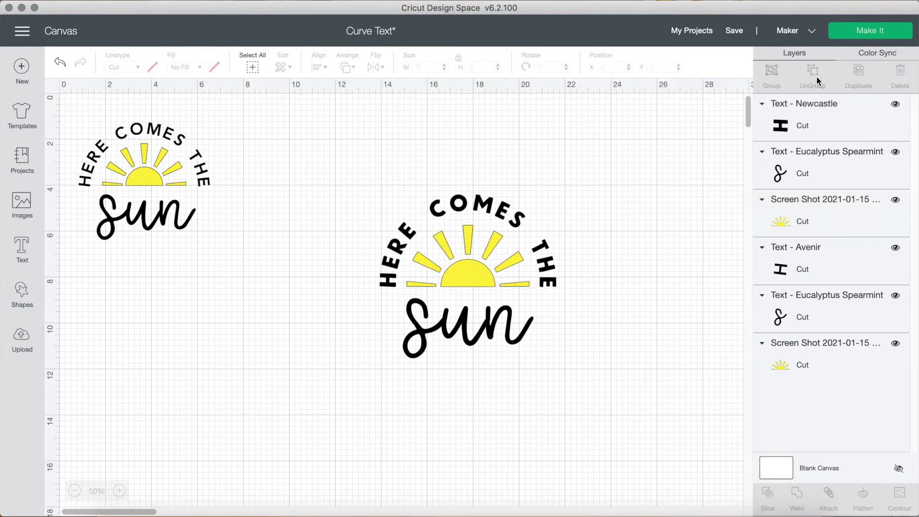
pyautogui.moveTo(567, 287); pyautogui.dragTo(539, 234)
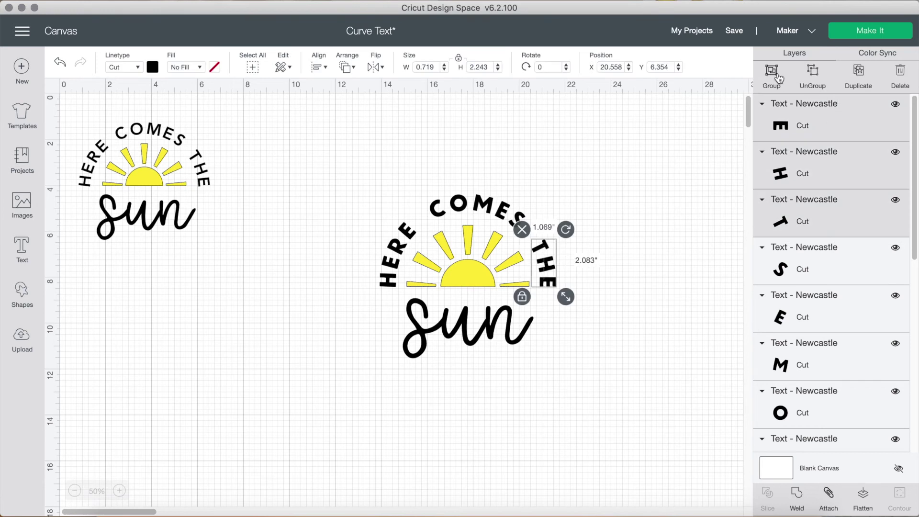
pyautogui.click(777, 77)
pyautogui.moveTo(406, 234); pyautogui.dragTo(402, 288)
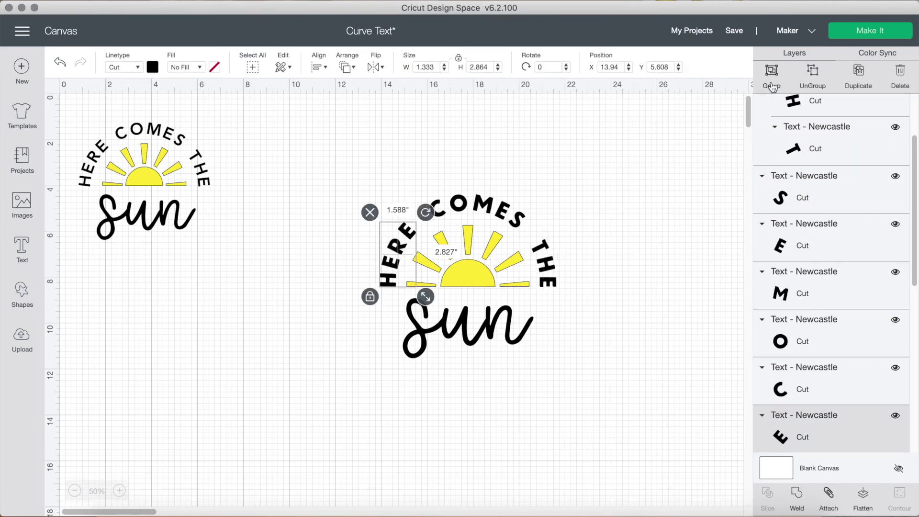
pyautogui.press('super+g')
pyautogui.click(526, 131)
pyautogui.moveTo(482, 195); pyautogui.dragTo(537, 229)
pyautogui.click(767, 79)
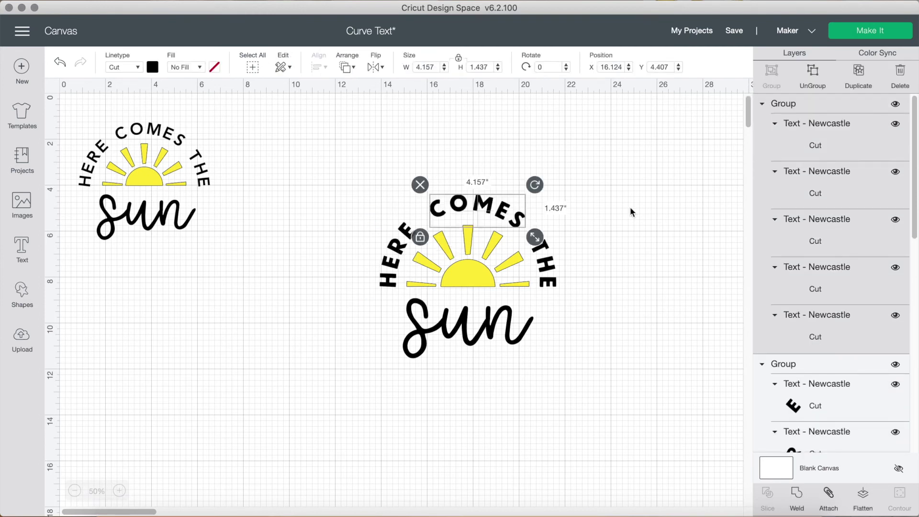
# - Nudge the curved word "COMES" left to X 15.924 and rotate it slightly counterclockwise
pyautogui.click(634, 209)
pyautogui.click(486, 206)
pyautogui.press('Left')
pyautogui.press('Left')
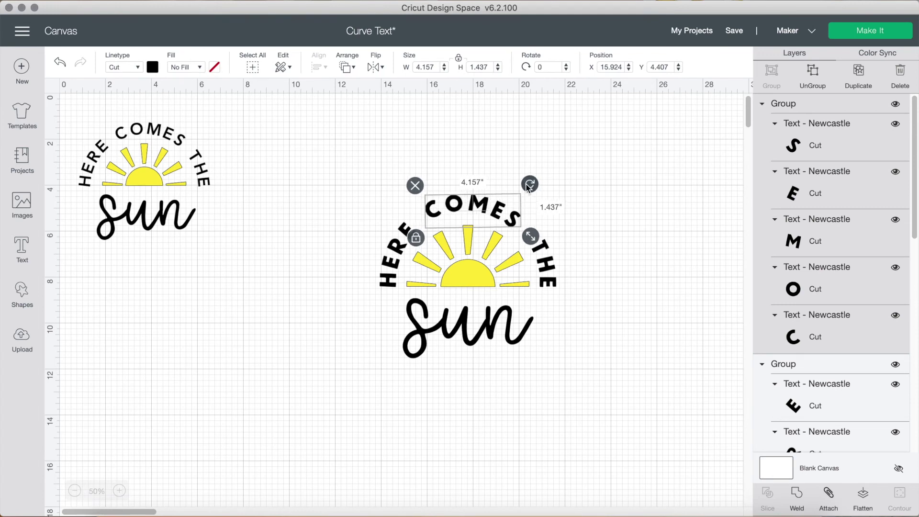
pyautogui.moveTo(528, 187); pyautogui.dragTo(526, 185)
pyautogui.click(607, 231)
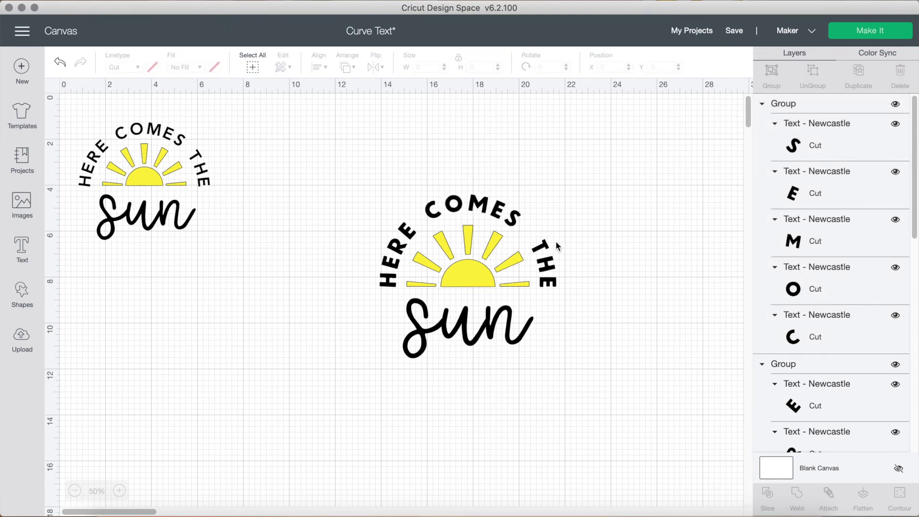
# - Move the curved word "THE" up and left toward "COMES", to about X 20.39, Y 5.94, and rotate it slightly to follow the arch
pyautogui.click(544, 248)
pyautogui.moveTo(544, 247); pyautogui.dragTo(540, 240)
pyautogui.click(618, 236)
pyautogui.click(398, 246)
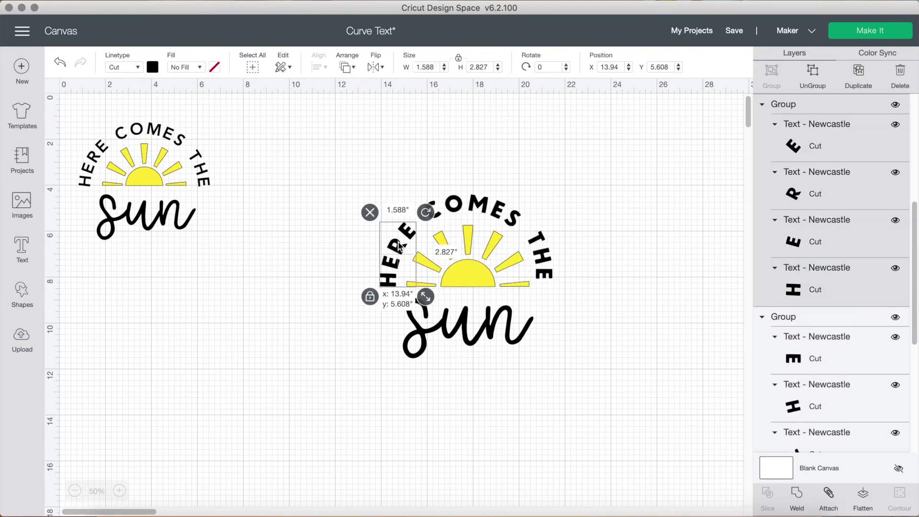
pyautogui.click(543, 239)
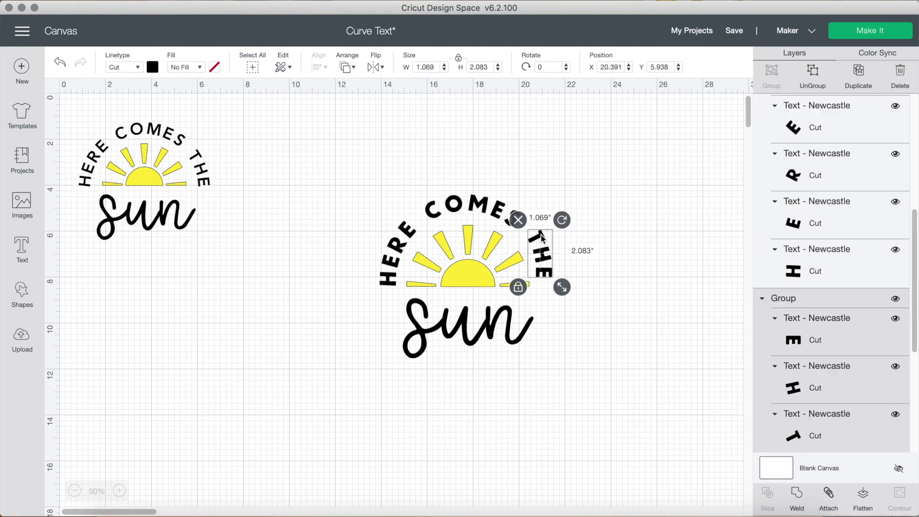
pyautogui.click(567, 225)
pyautogui.moveTo(540, 267); pyautogui.dragTo(540, 266)
pyautogui.click(596, 267)
# - Raise "HERE" to about X 13.97, Y 5.44 with a 1.02 rotation, and set the large sun graphic aside below the script "sun"
pyautogui.moveTo(403, 247); pyautogui.dragTo(403, 244)
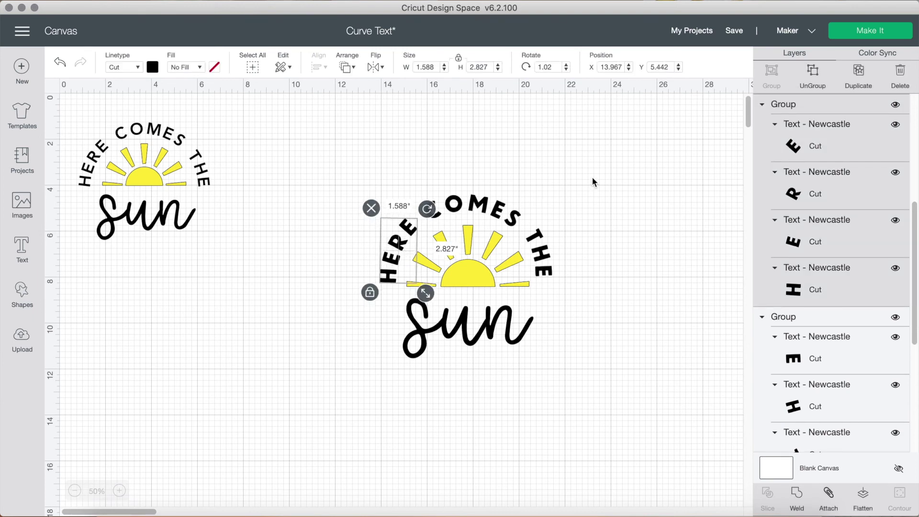
pyautogui.click(581, 185)
pyautogui.moveTo(472, 272); pyautogui.dragTo(517, 426)
# - Fine-tune the positions of the three curved words so they form an even arch, and group them into one object
pyautogui.moveTo(401, 249); pyautogui.dragTo(402, 247)
pyautogui.moveTo(537, 248); pyautogui.dragTo(537, 250)
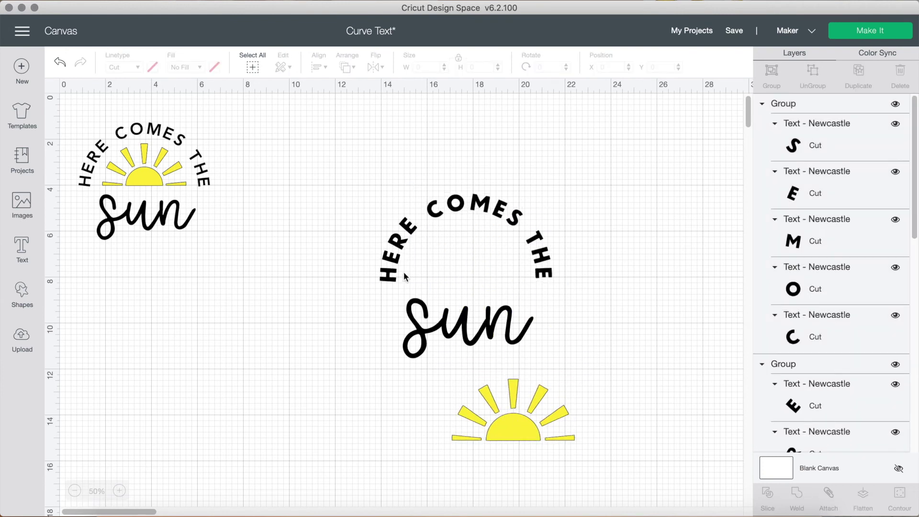
pyautogui.moveTo(540, 253); pyautogui.dragTo(540, 256)
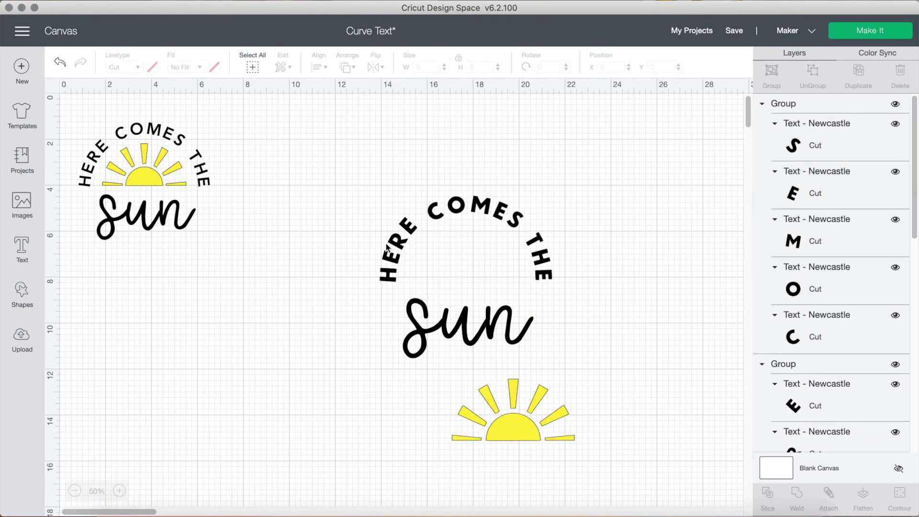
pyautogui.moveTo(598, 289); pyautogui.dragTo(389, 173)
pyautogui.moveTo(390, 175); pyautogui.dragTo(390, 176)
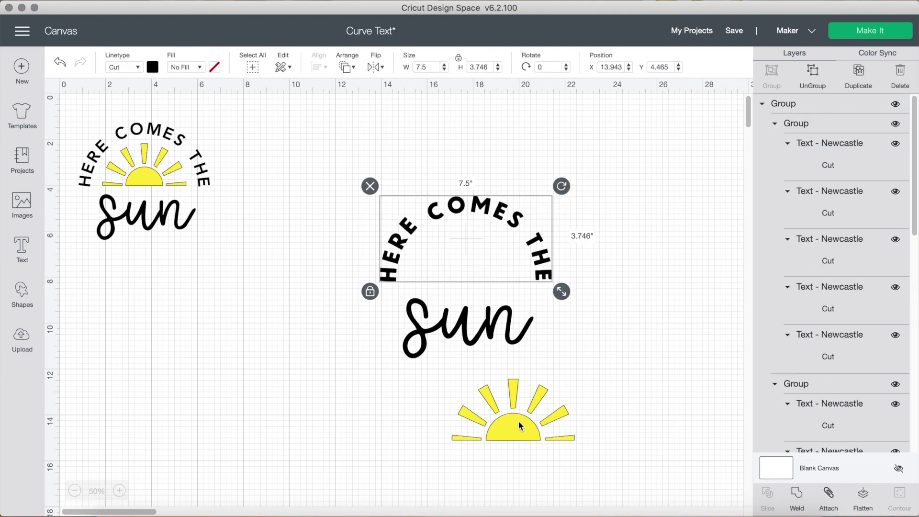
# - Move the large sun graphic back under the arch to about X 15.06, Y 5.5, and raise the script "sun" closer beneath it
pyautogui.moveTo(513, 421); pyautogui.dragTo(471, 267)
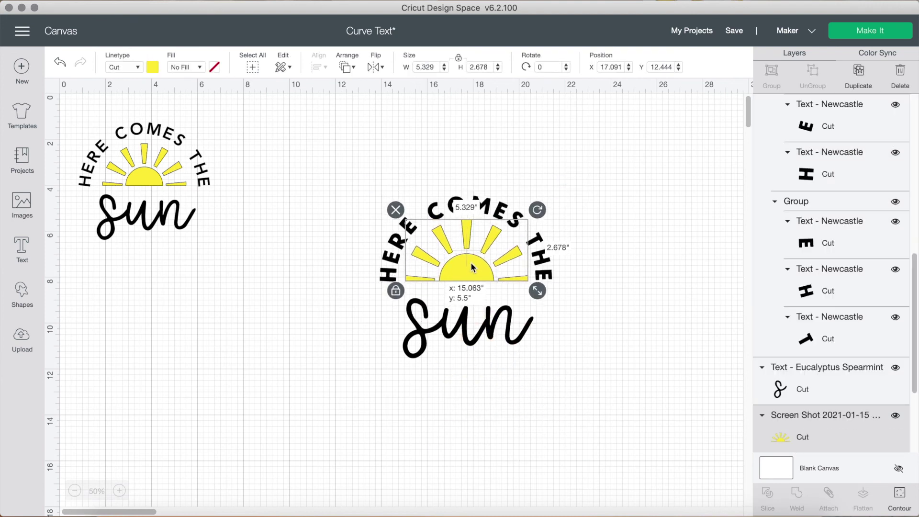
pyautogui.moveTo(477, 354); pyautogui.dragTo(479, 346)
pyautogui.click(506, 419)
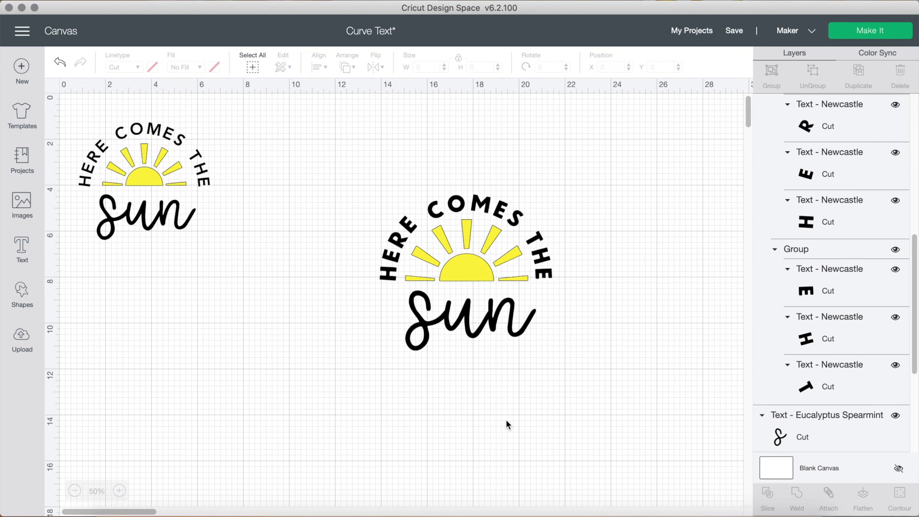
# - Save the "Curve Text" project
pyautogui.click(734, 31)
pyautogui.click(746, 48)
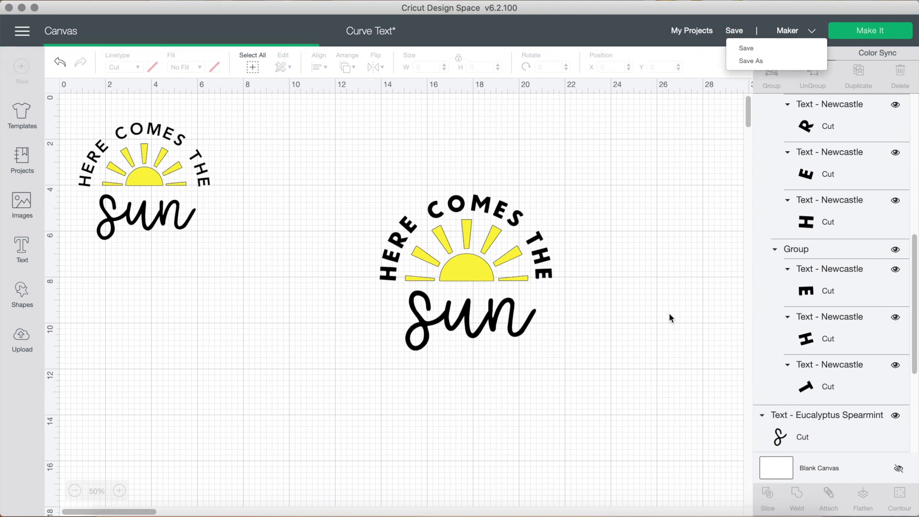